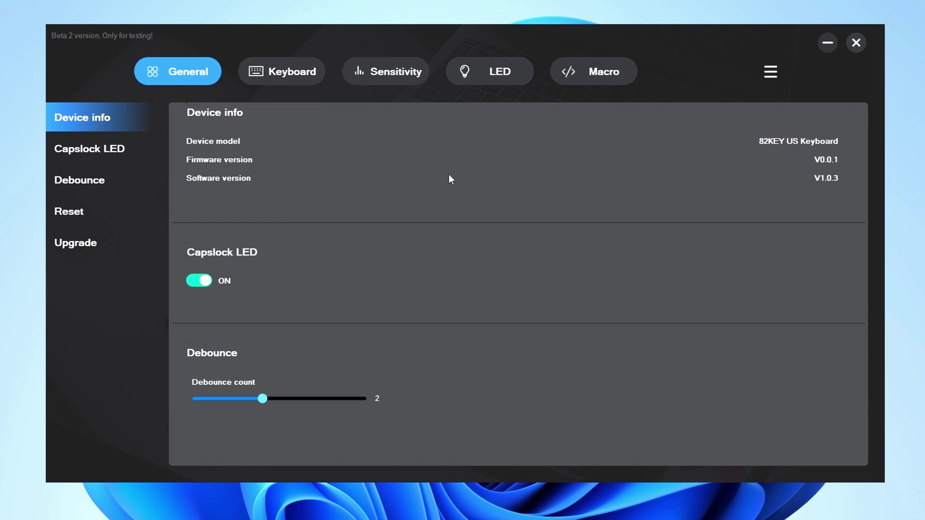
Step: Examine the keyboard's general settings, from device info and Capslock LED to debounce, reset and firmware upgrade
scroll(409, 303, "down", 5)
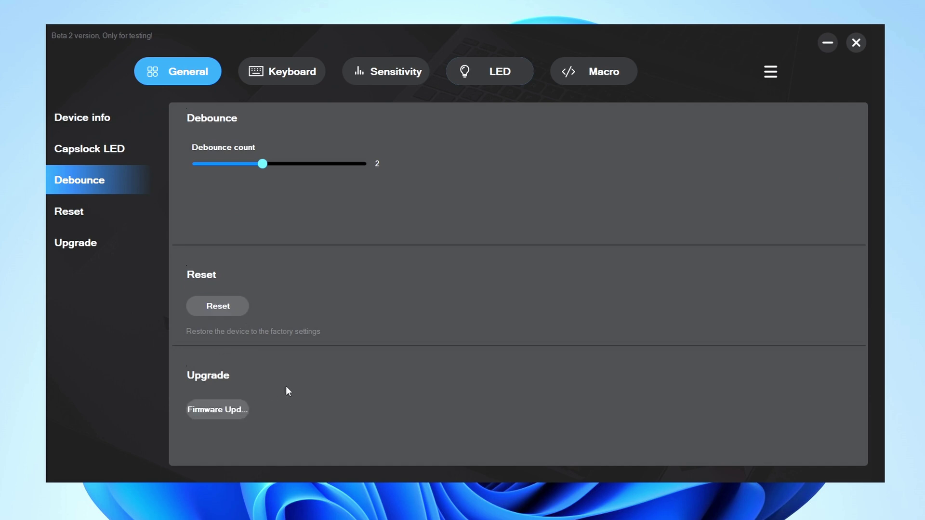
scroll(287, 391, "up", 5)
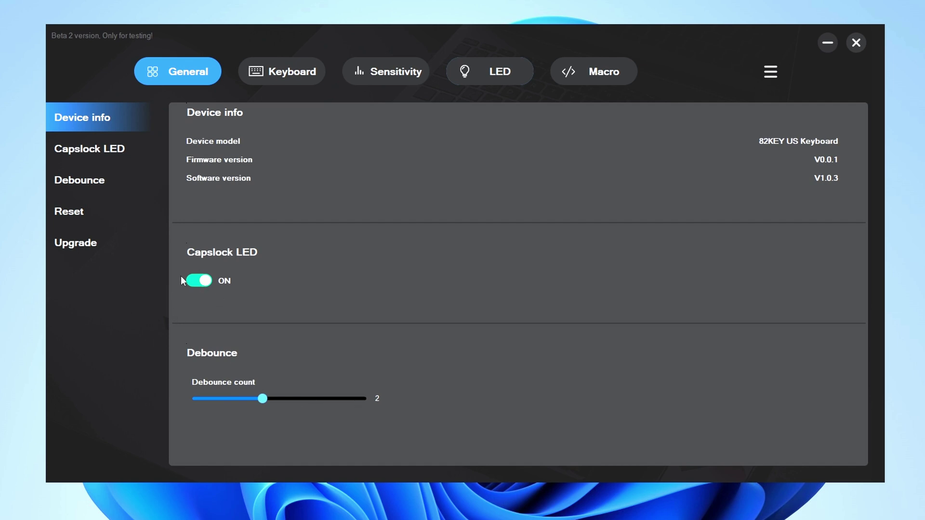
left_click(277, 70)
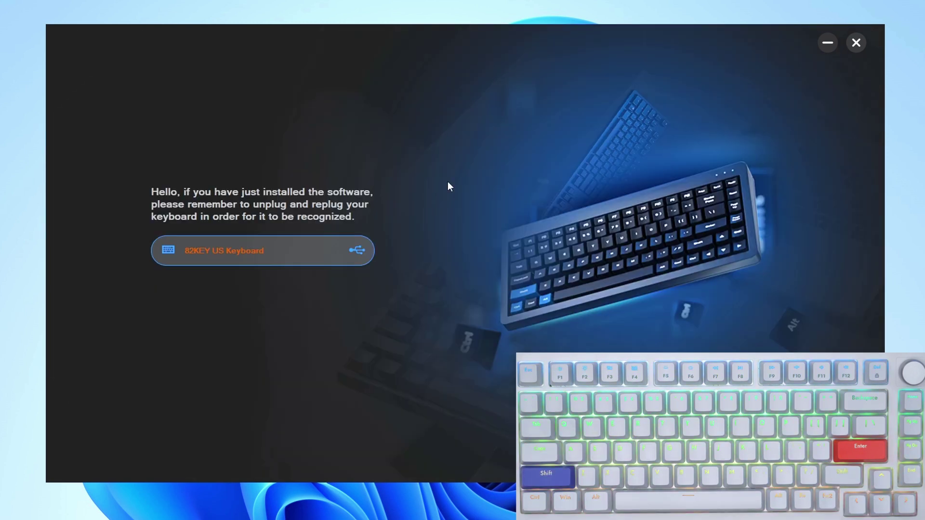
Step: Open the 82KEY US Keyboard device and examine the functions available for key assignment
left_click(284, 250)
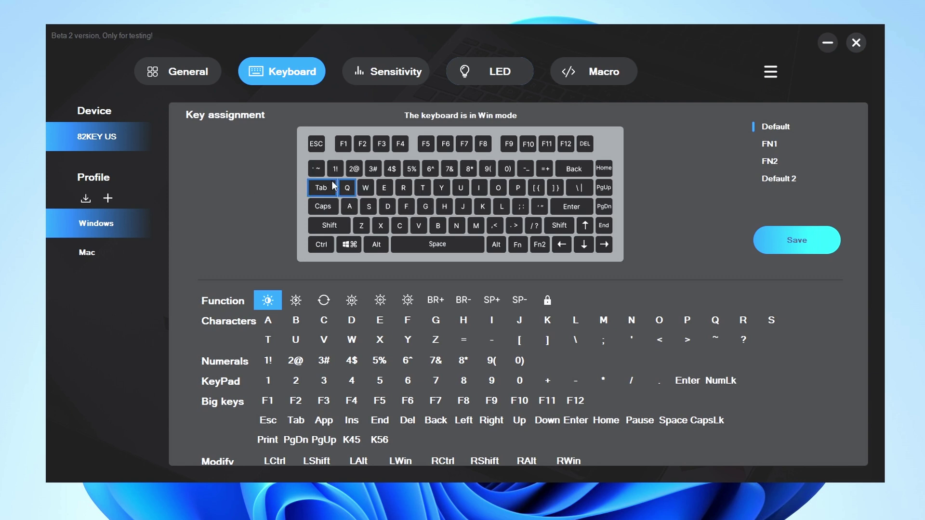
scroll(407, 342, "down", 1)
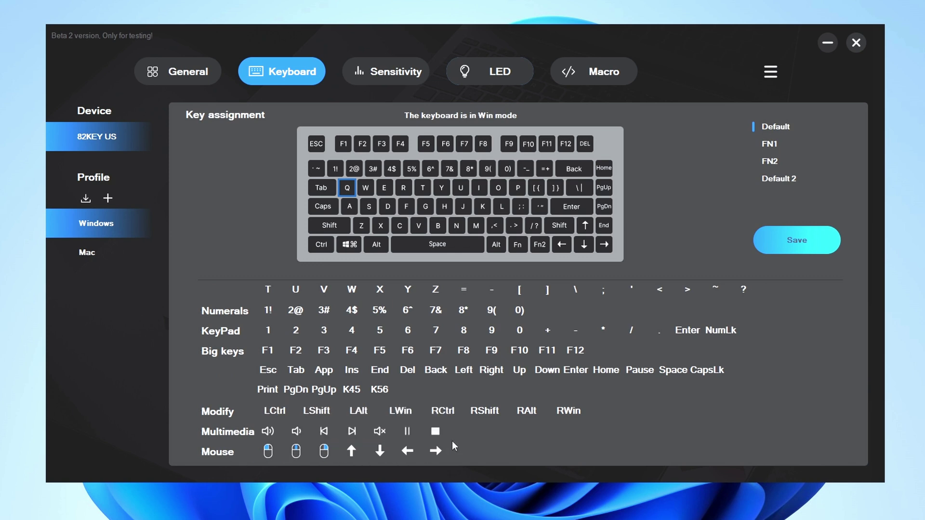
scroll(447, 393, "up", 1)
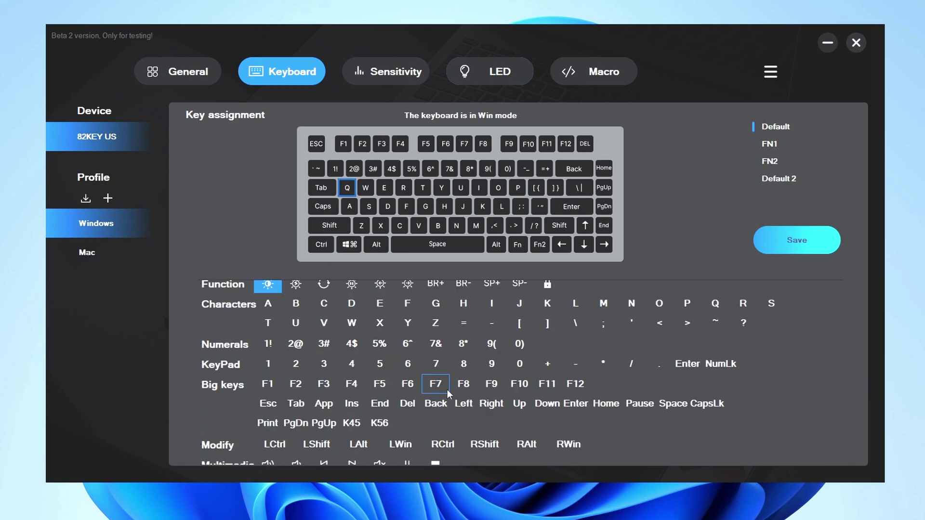
Step: Show the FN1 key assignment layer, test the Windows key, and check the function assigned to the Prtsc key
left_click(769, 144)
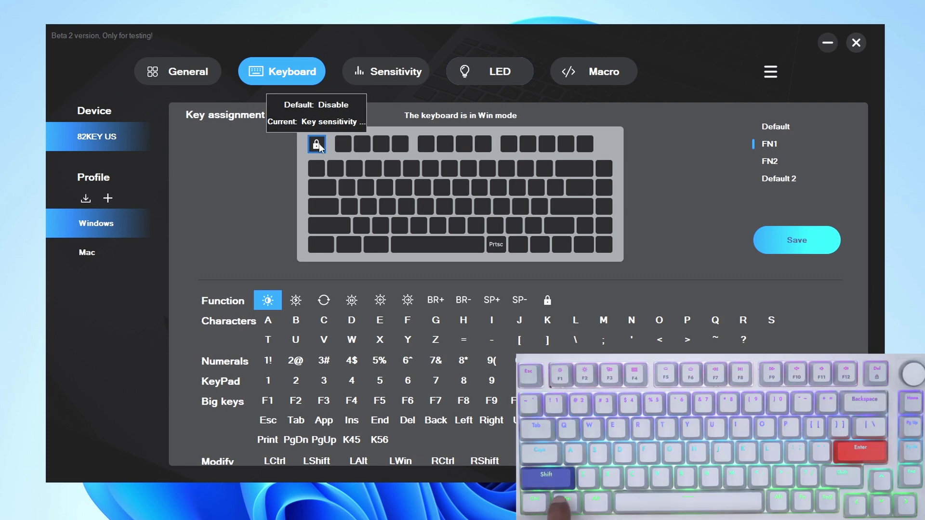
key("super")
key("super")
key("super")
key("super")
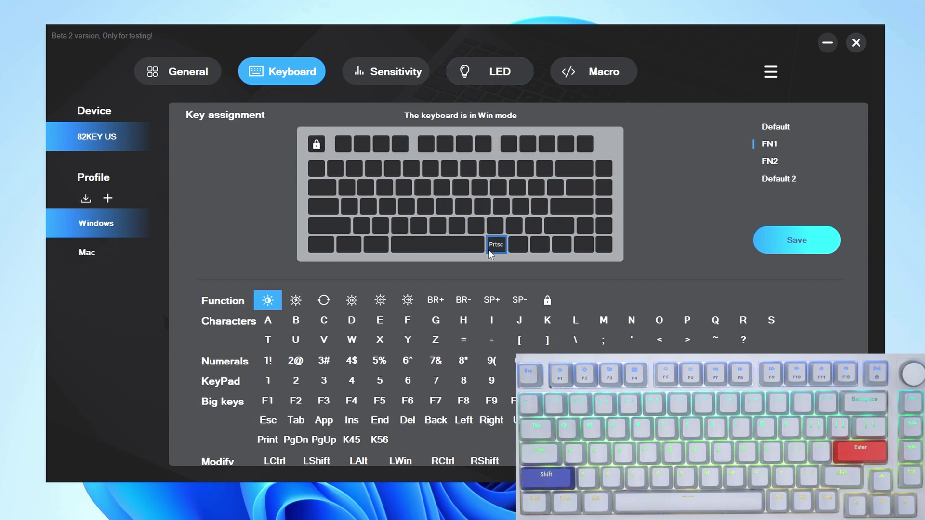
mouse_move(501, 244)
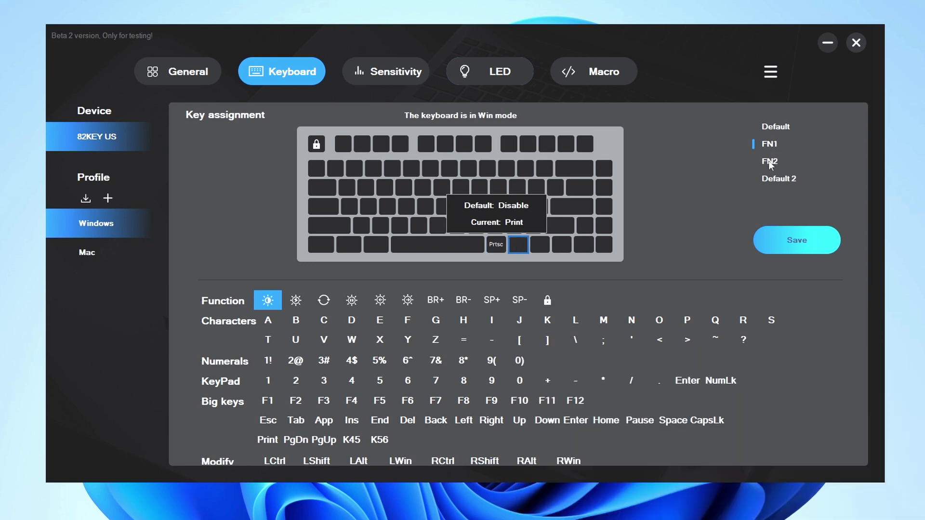
Step: Compare the FN2 key assignment layer with FN1 and save the key assignments to the keyboard
left_click(768, 160)
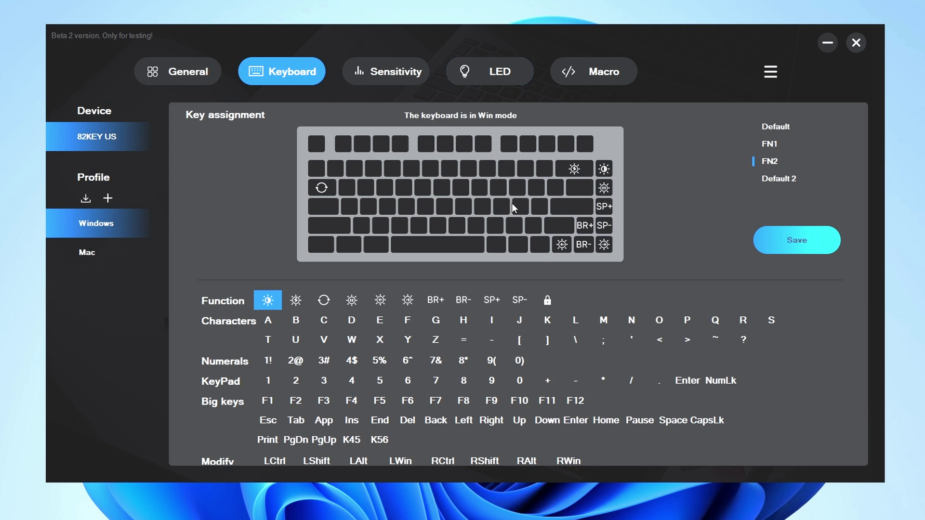
left_click(771, 145)
left_click(772, 160)
left_click(790, 240)
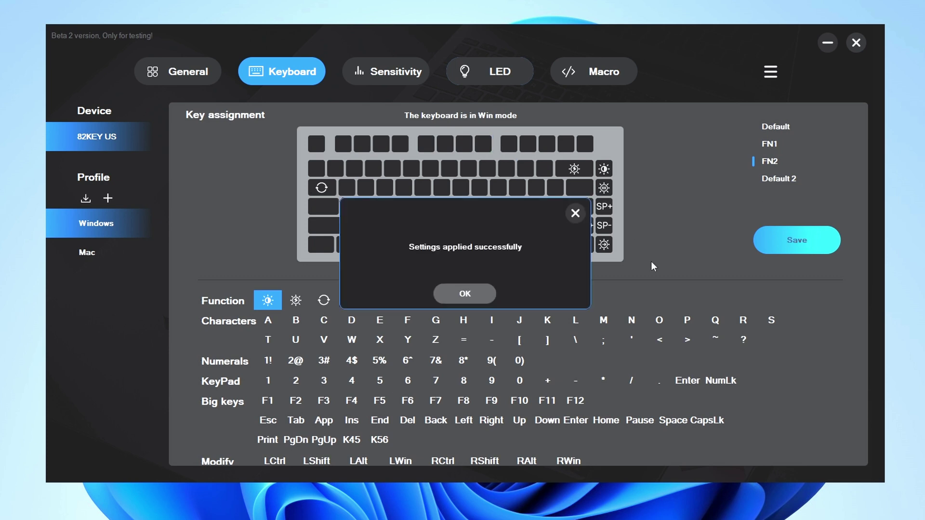
left_click(465, 294)
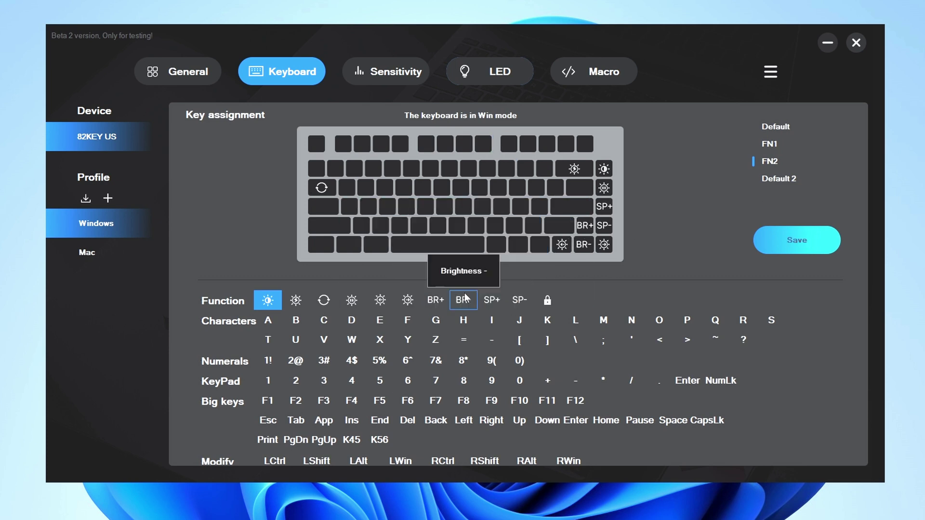
Step: In the Gaming sensitivity profile, set the W key's actuation point near the top of its travel with key stroke tracking enabled
left_click(397, 74)
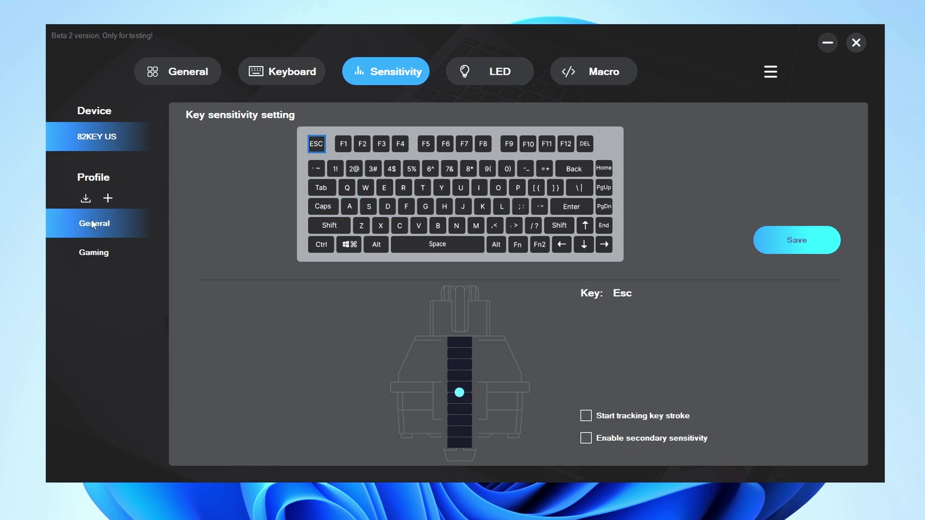
left_click(100, 256)
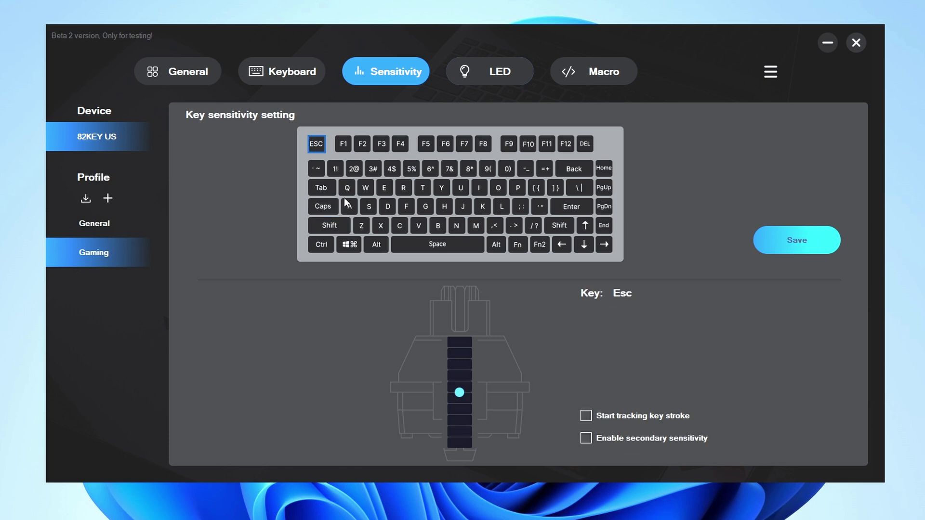
left_click(365, 190)
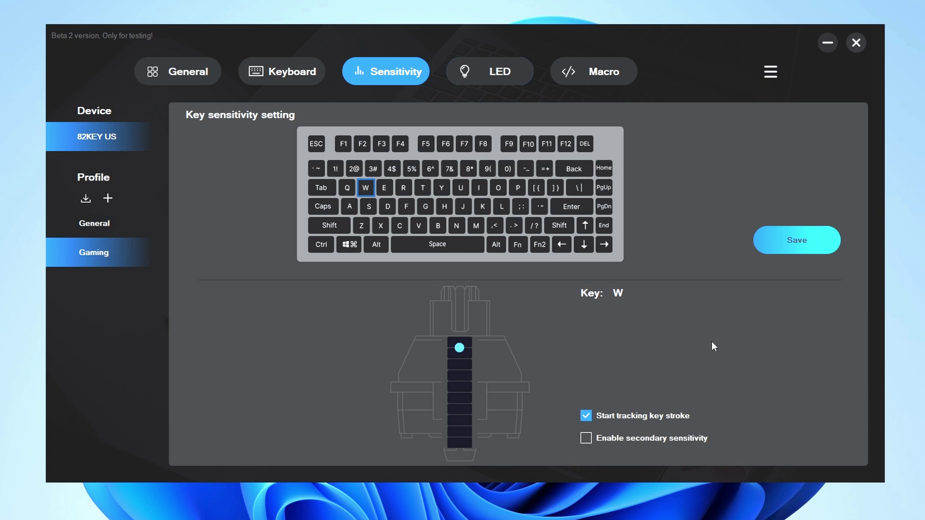
Step: Test the W and S keys with key stroke tracking across the switch's travel range
key("w")
key("w")
left_click_drag(453, 451, 461, 331)
key("w")
key("w")
key("w")
key("s")
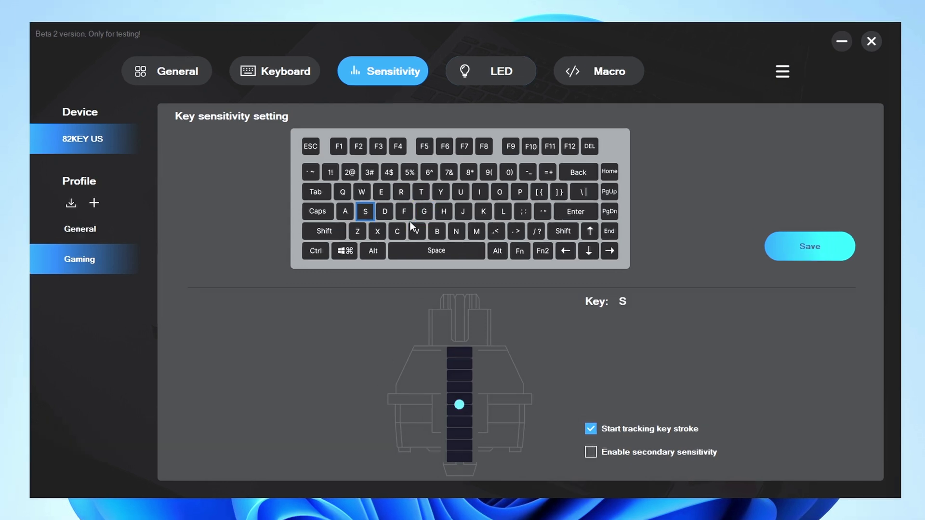
Step: In the General sensitivity profile, set the right Shift key's actuation point two segments below the top and save it
left_click(86, 235)
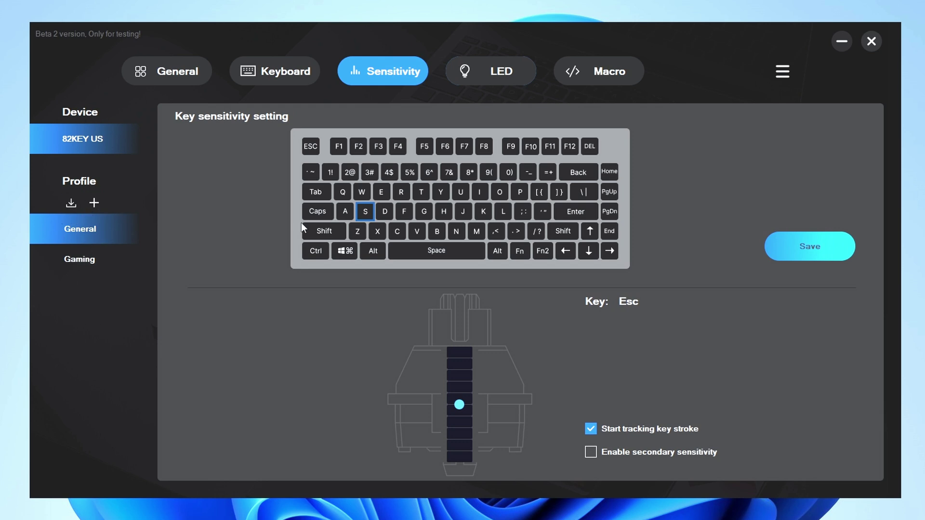
left_click(565, 232)
left_click_drag(460, 377, 479, 365)
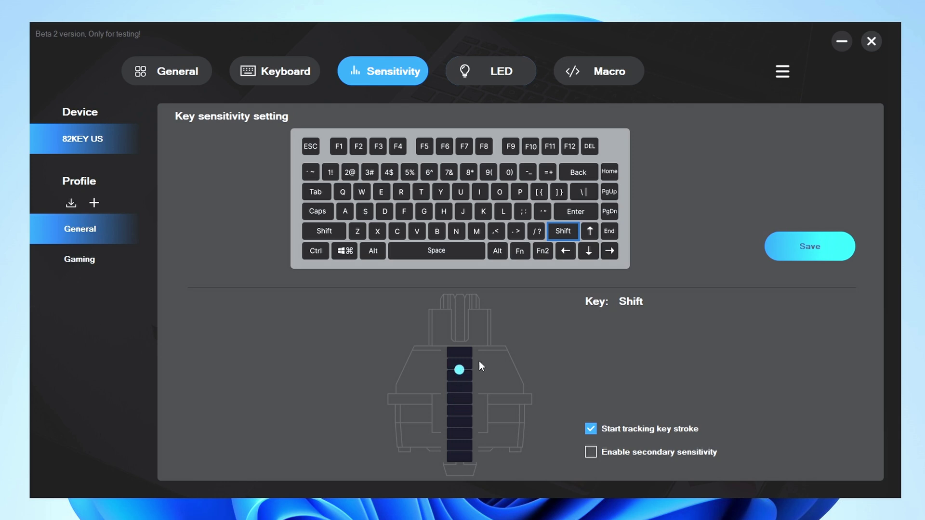
left_click(798, 250)
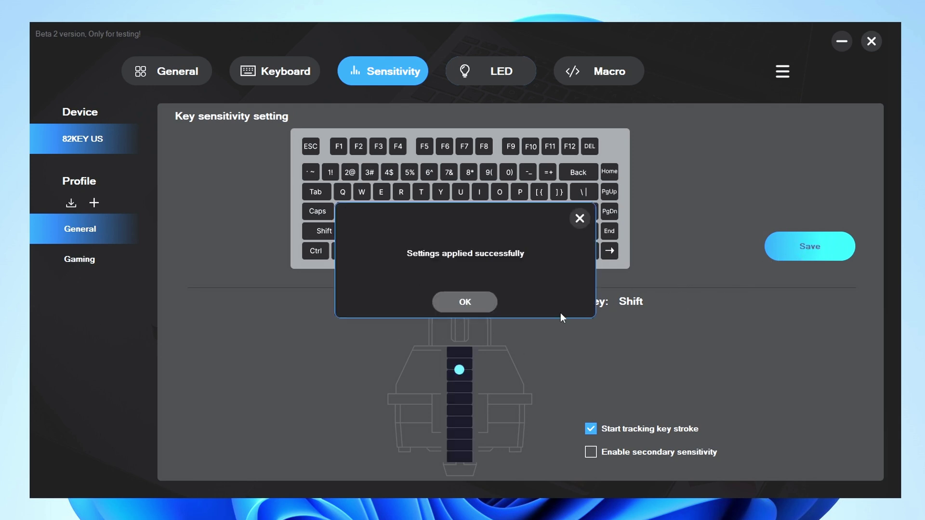
left_click(476, 302)
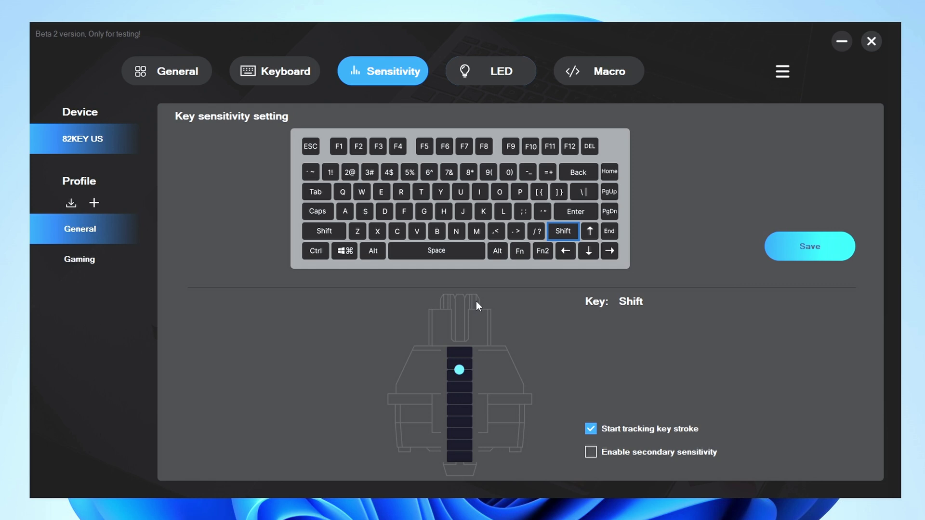
Step: Apply the Custom mode LED effect to the keyboard
key("d")
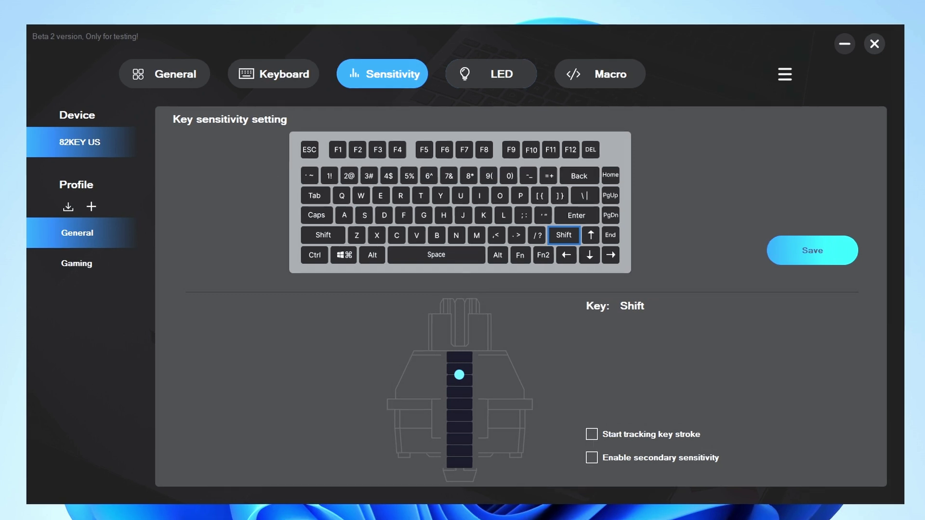
left_click(483, 76)
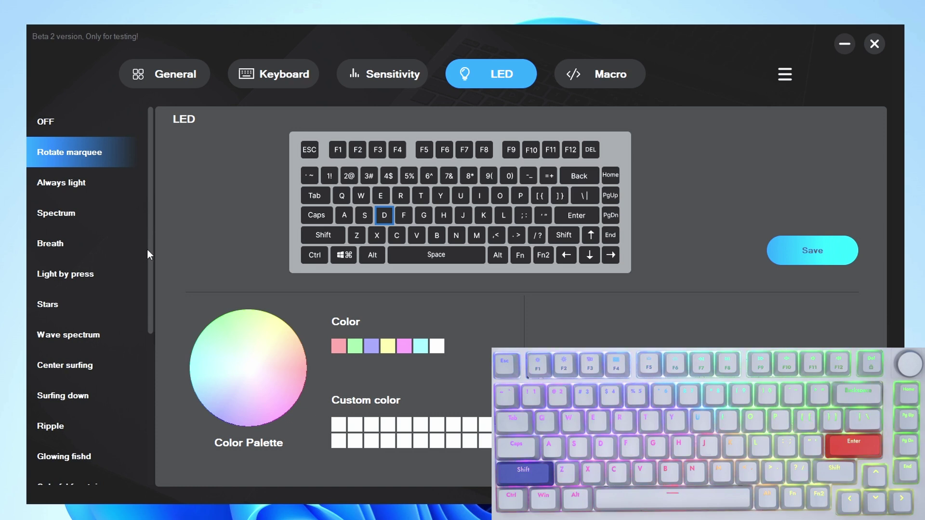
left_click_drag(148, 253, 169, 418)
left_click(91, 458)
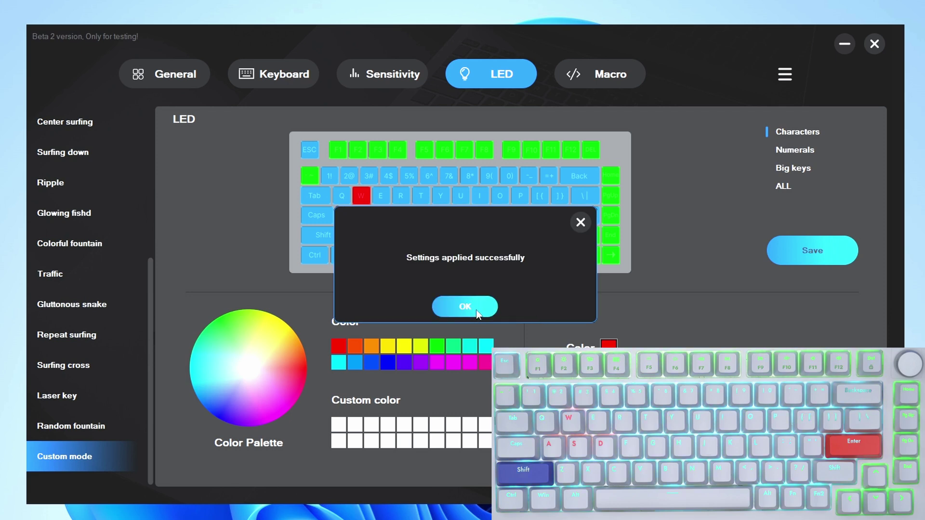
left_click(477, 313)
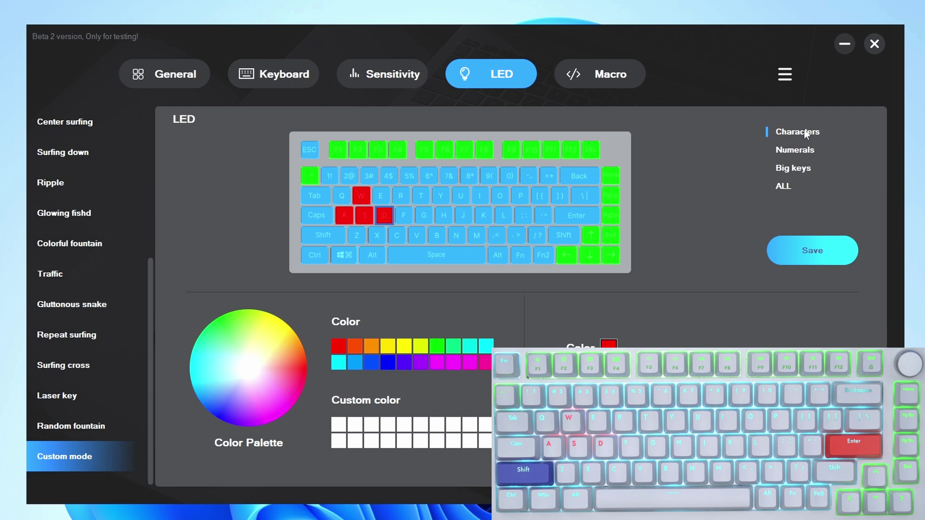
Step: Color the numerals and big keys groups, and finally all keys, red in the custom lighting layout
left_click(792, 150)
left_click(790, 169)
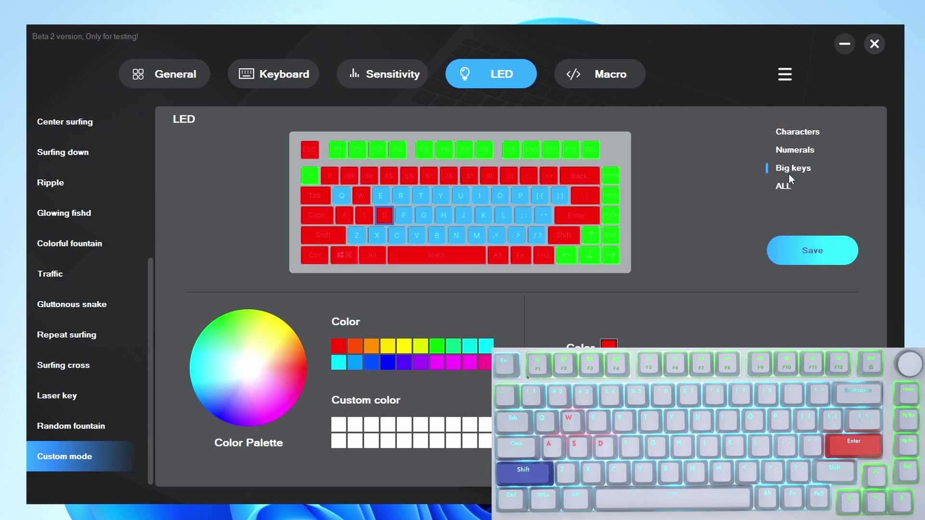
left_click(780, 187)
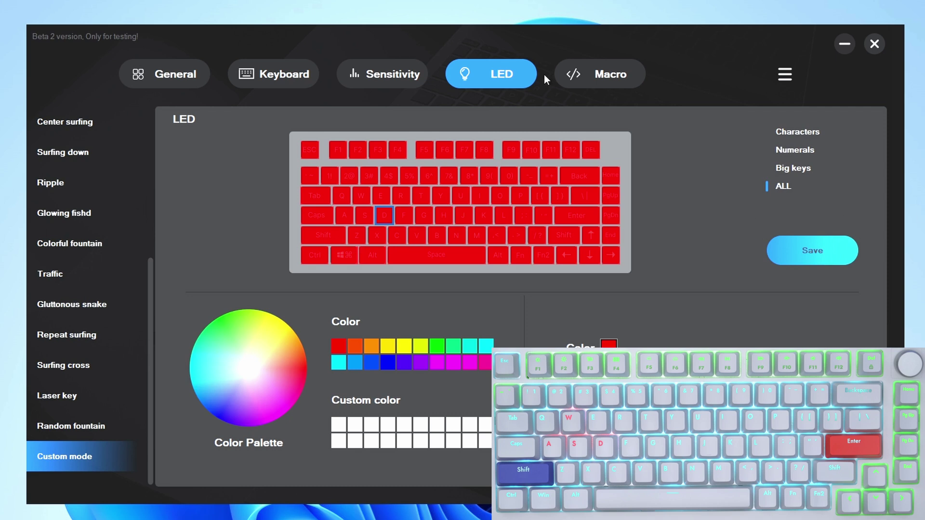
Step: Open the macro settings and select the Enter key in the Default key assignment layer
left_click(604, 76)
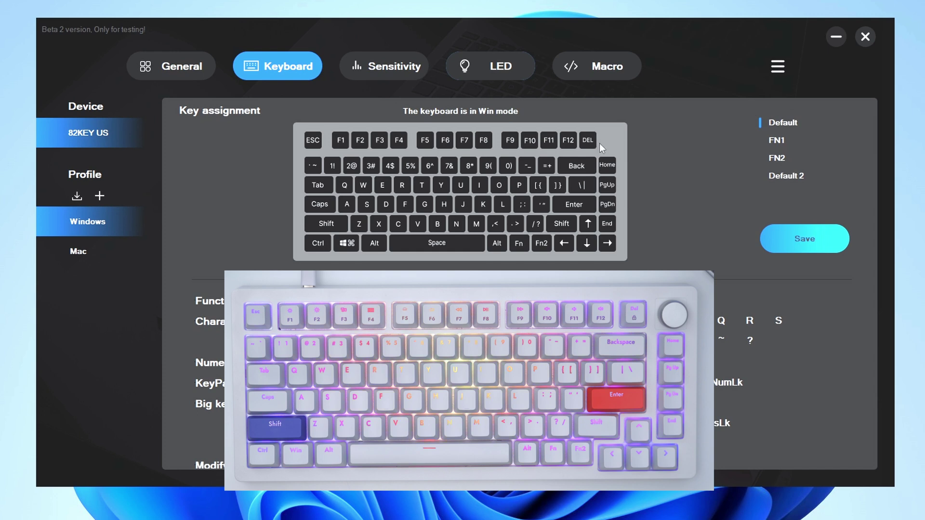
left_click(574, 205)
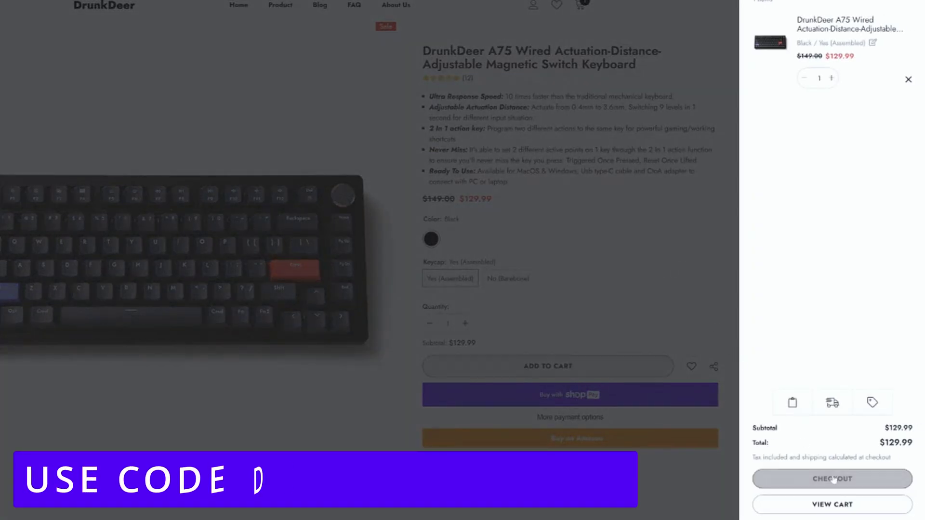
Step: In the DrunkDeer web store, check out the A75 keyboard and apply the discount code DCT
left_click(833, 479)
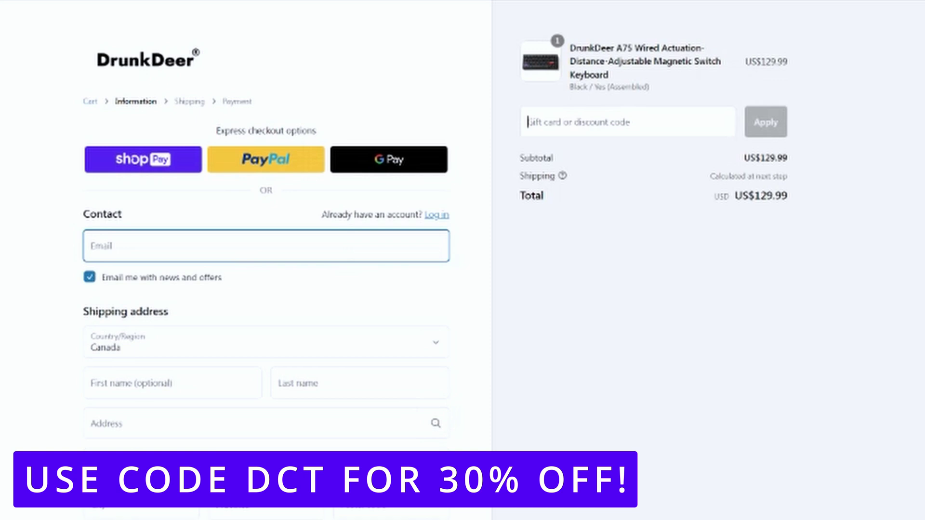
left_click(627, 122)
type("DCT")
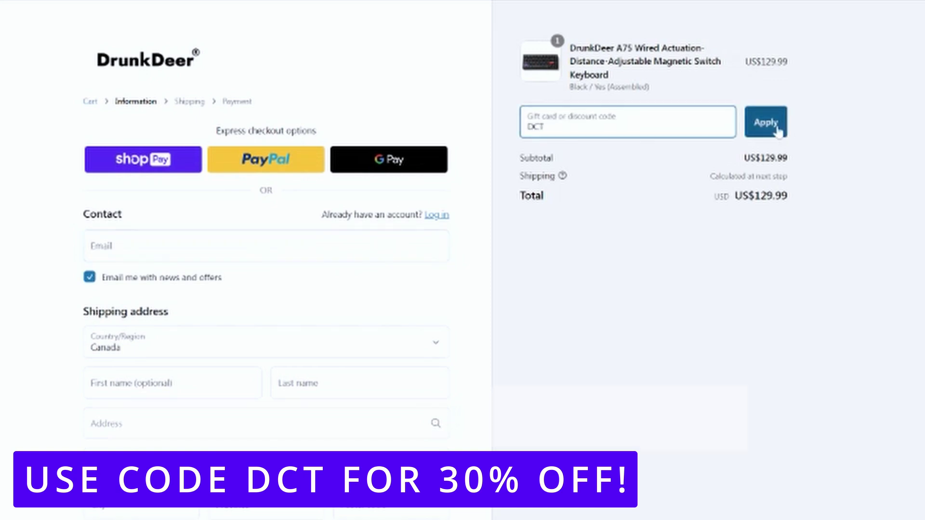
left_click(776, 128)
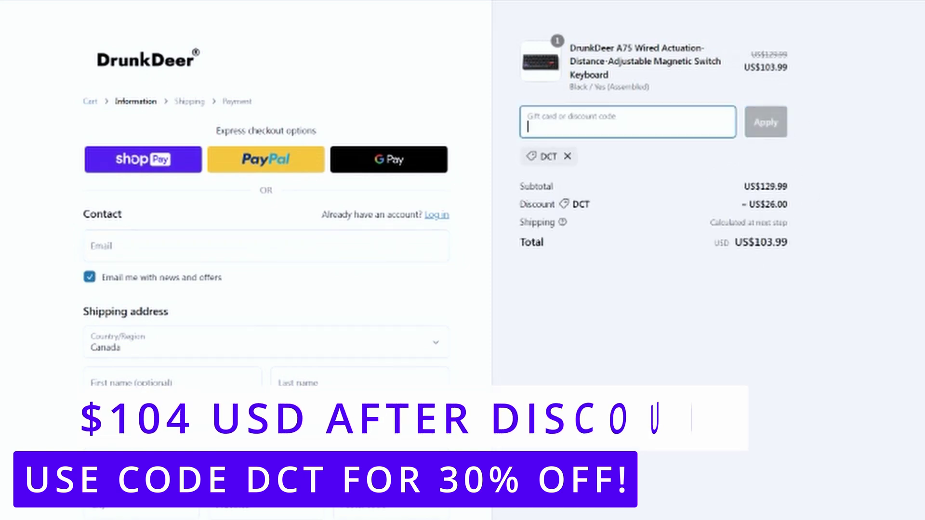